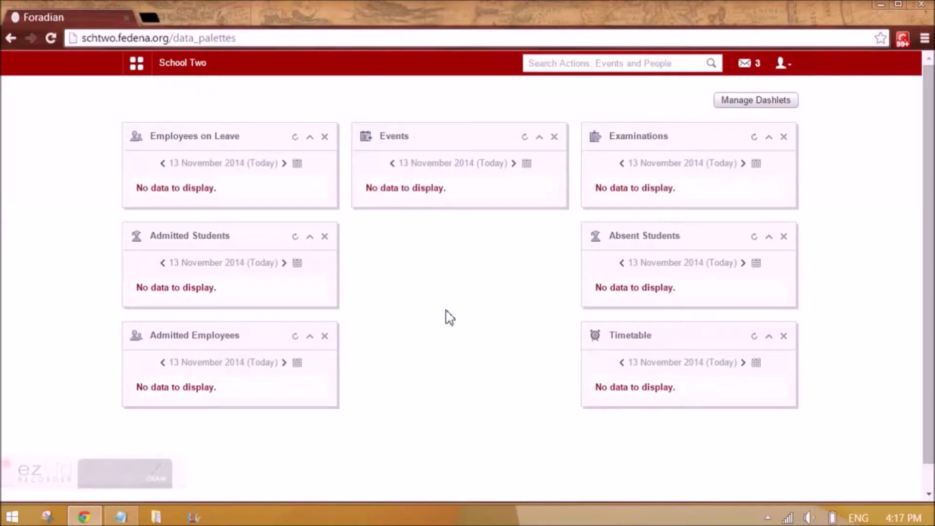
Go to Fedena's Configuration page through the Administration section's Settings.
left_click(139, 65)
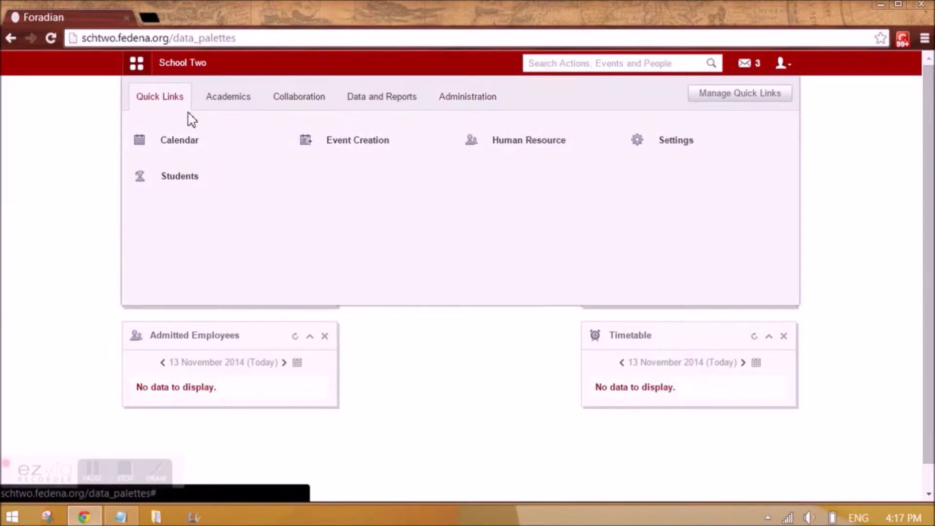
left_click(484, 110)
left_click(503, 149)
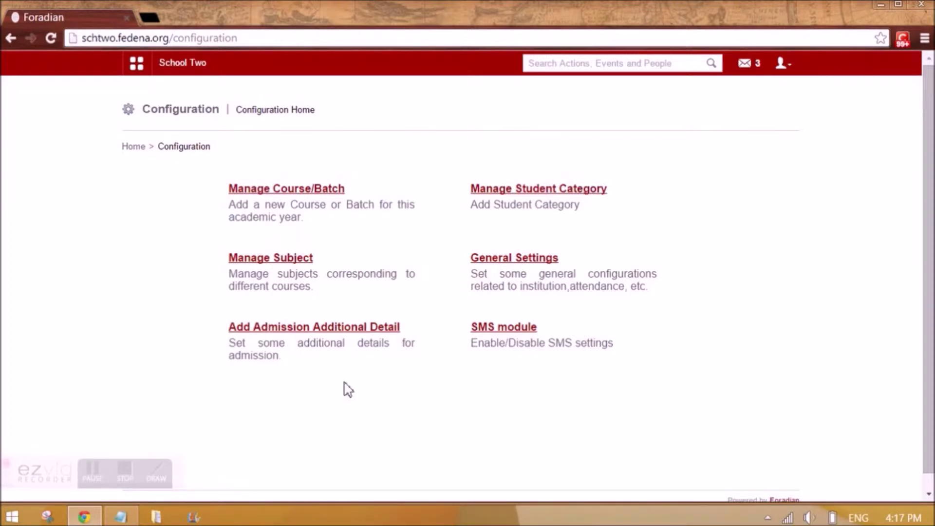
Enable and save the SMS application setting, then untick Send Sms to Parents.
left_click(488, 333)
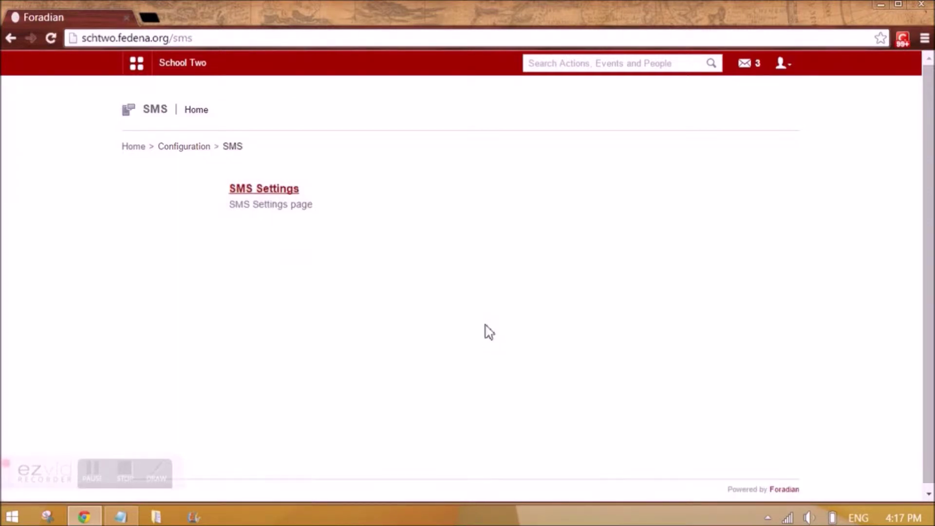
left_click(267, 192)
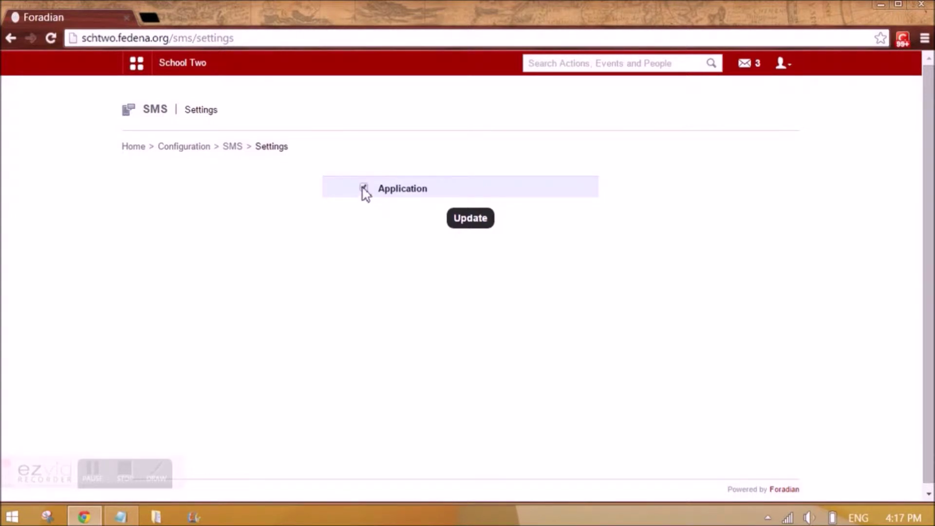
left_click(473, 219)
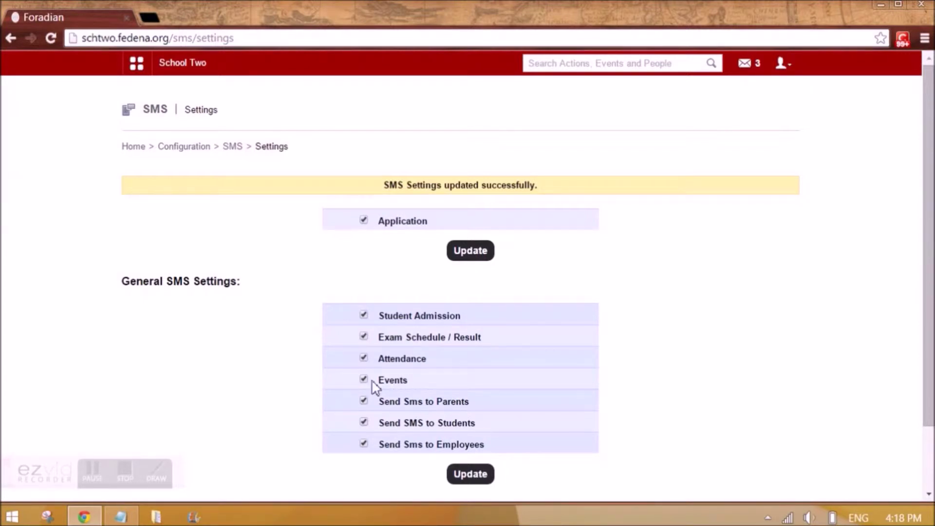
left_click(364, 401)
Untick the Send SMS to Students and Send Sms to Employees options.
left_click(364, 422)
left_click(364, 444)
Re-tick SMS to parents and students, and save the General SMS Settings.
left_click(364, 402)
left_click(364, 423)
left_click(472, 478)
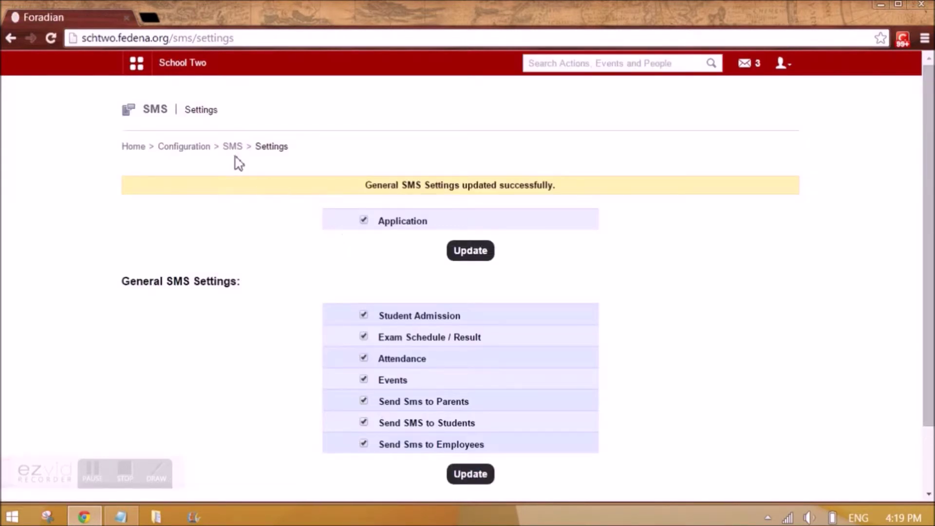
Return to the SMS module home and open the Send SMS to Students page.
left_click(200, 149)
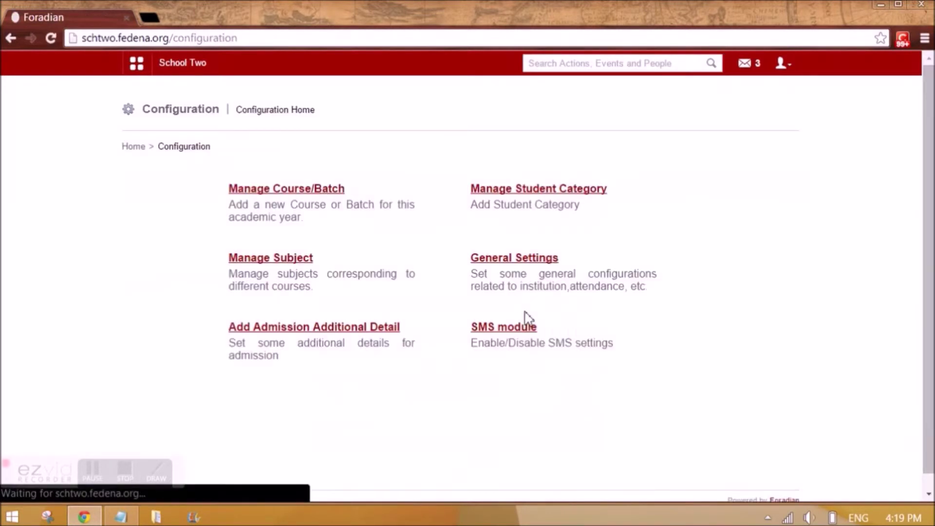
left_click(501, 333)
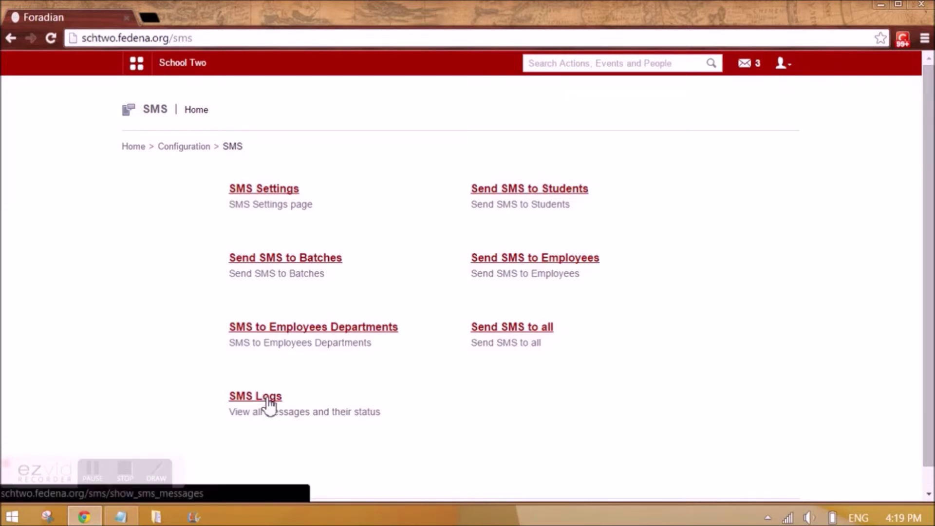
left_click(497, 195)
left_click(292, 193)
left_click(274, 218)
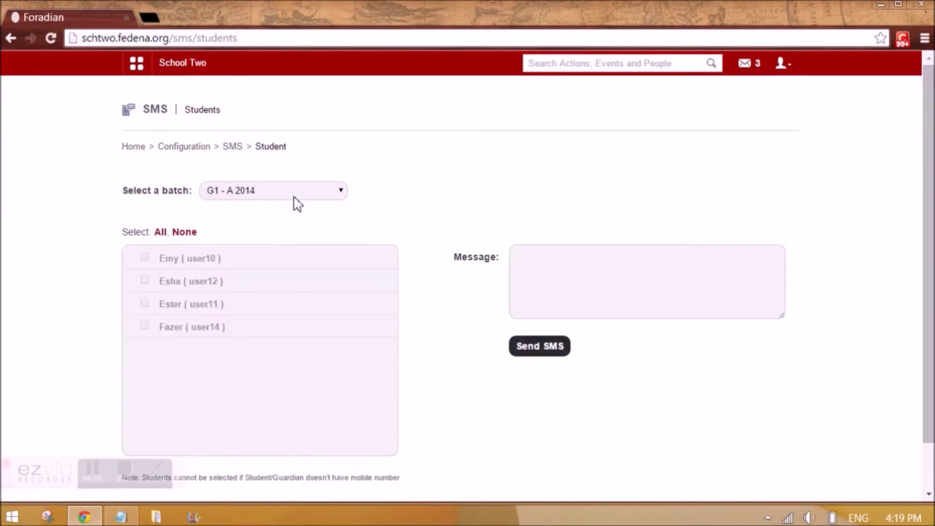
left_click(233, 191)
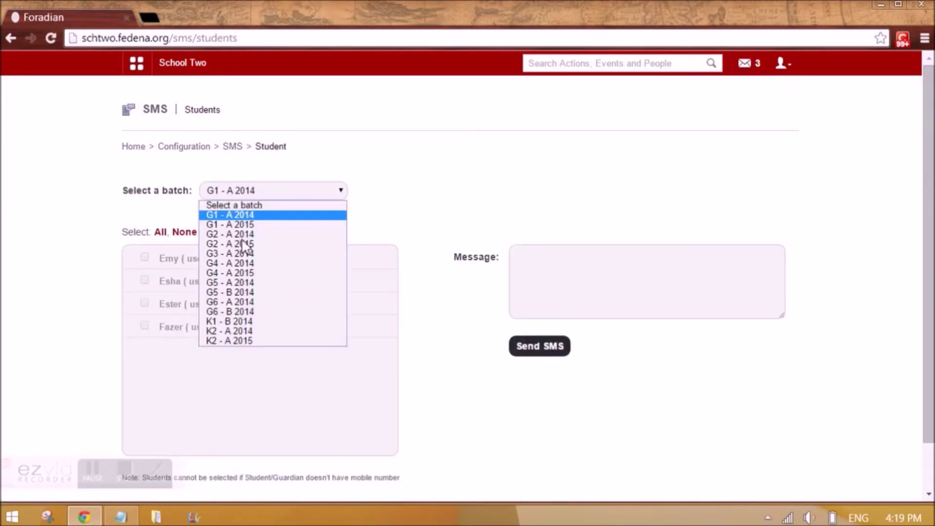
left_click(254, 323)
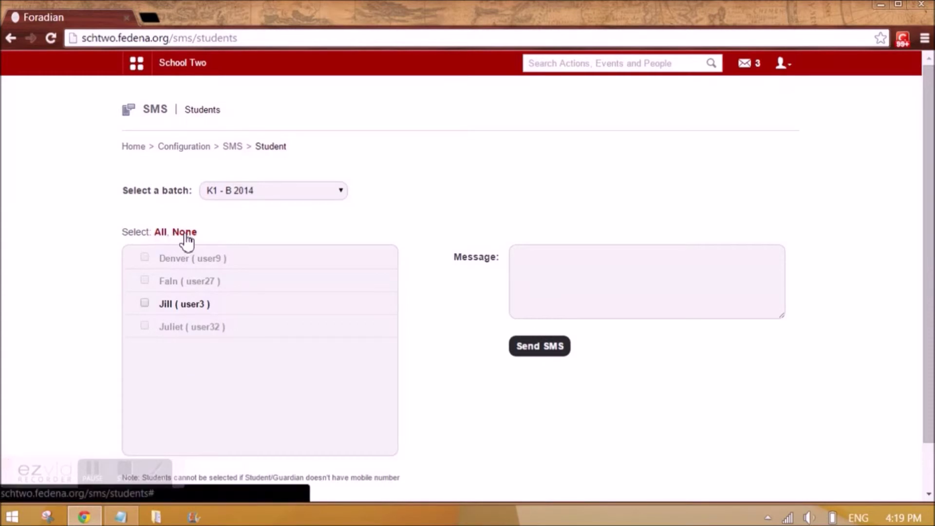
left_click(538, 279)
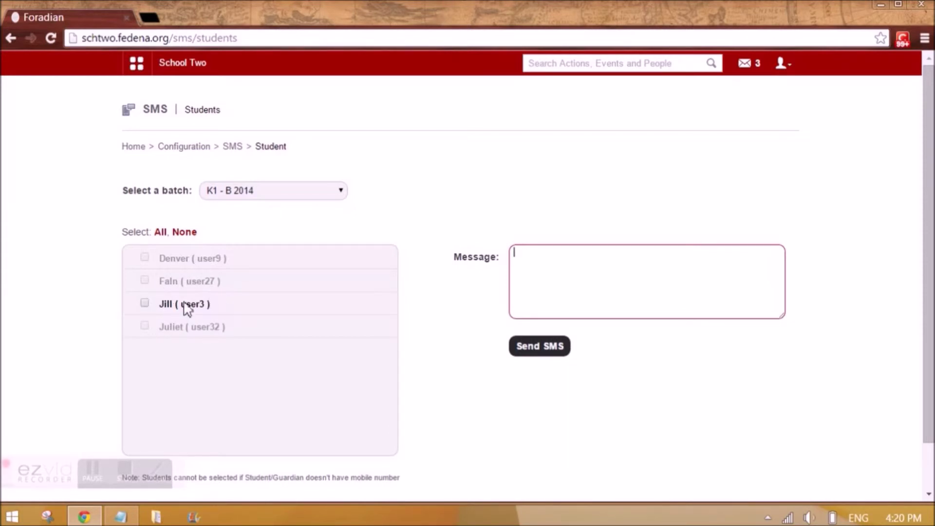
left_click(232, 148)
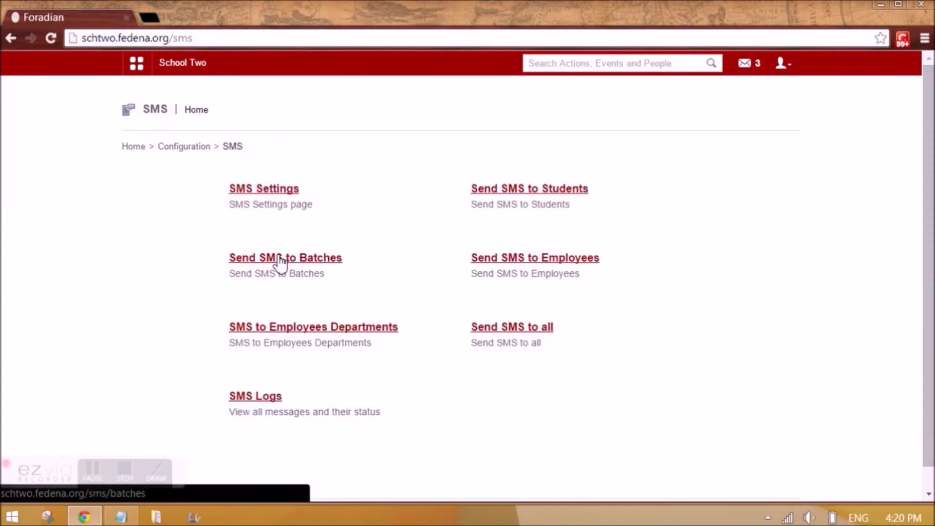
left_click(280, 258)
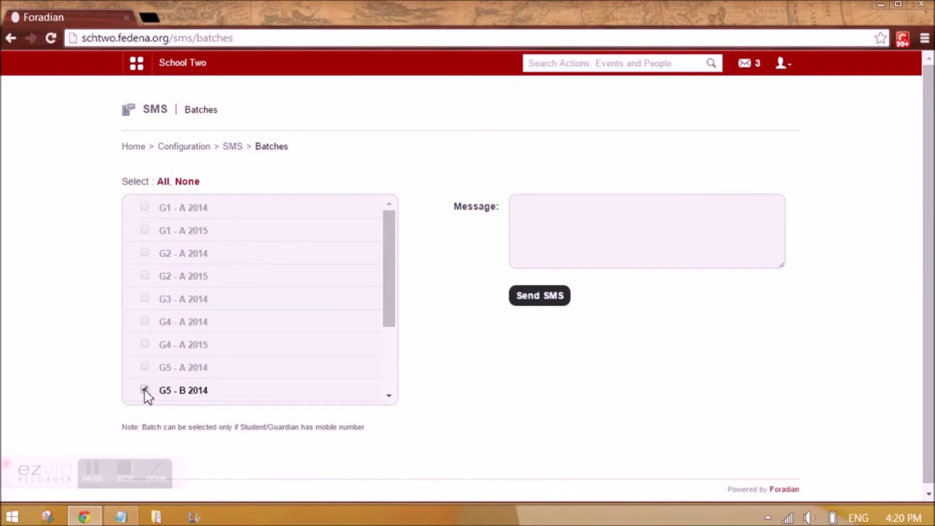
left_click(582, 230)
left_click(233, 147)
left_click(530, 268)
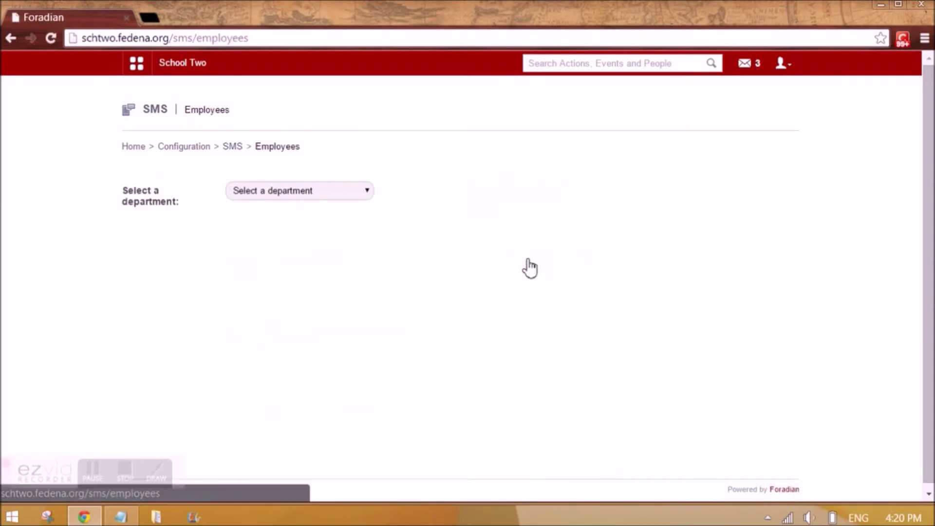
left_click(268, 190)
left_click(271, 255)
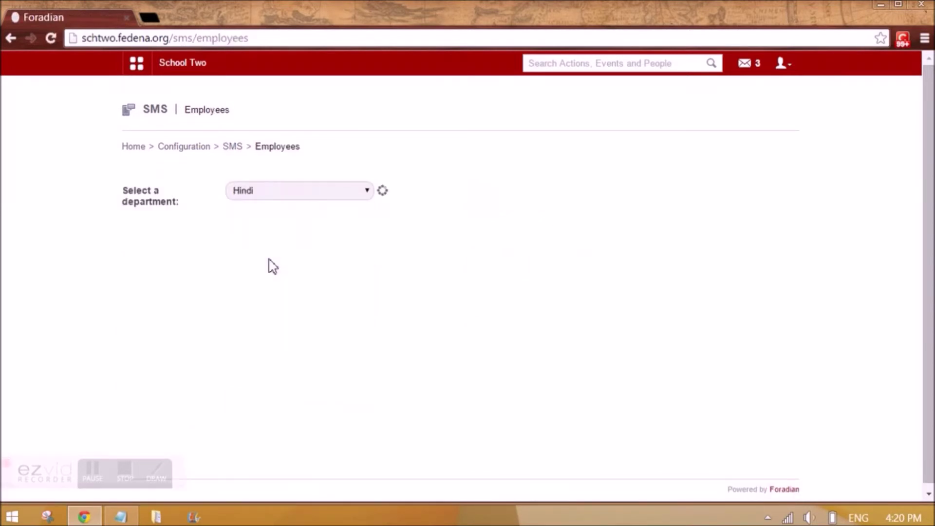
left_click(231, 147)
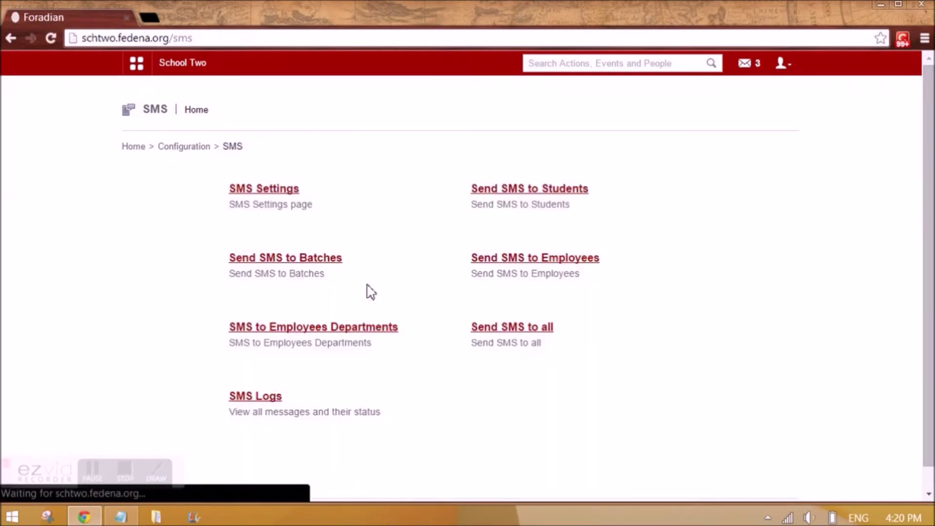
left_click(326, 330)
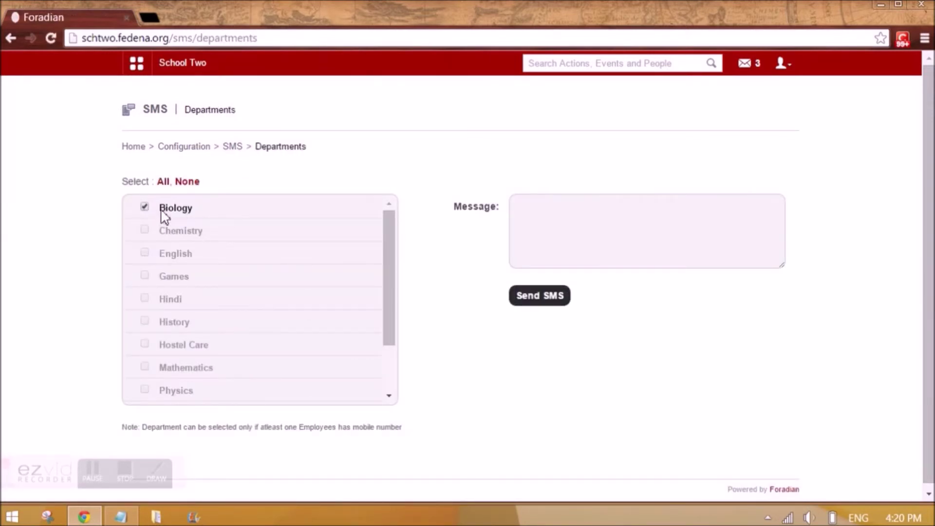
scroll(213, 312, "down", 3)
scroll(213, 312, "up", 5)
left_click(233, 143)
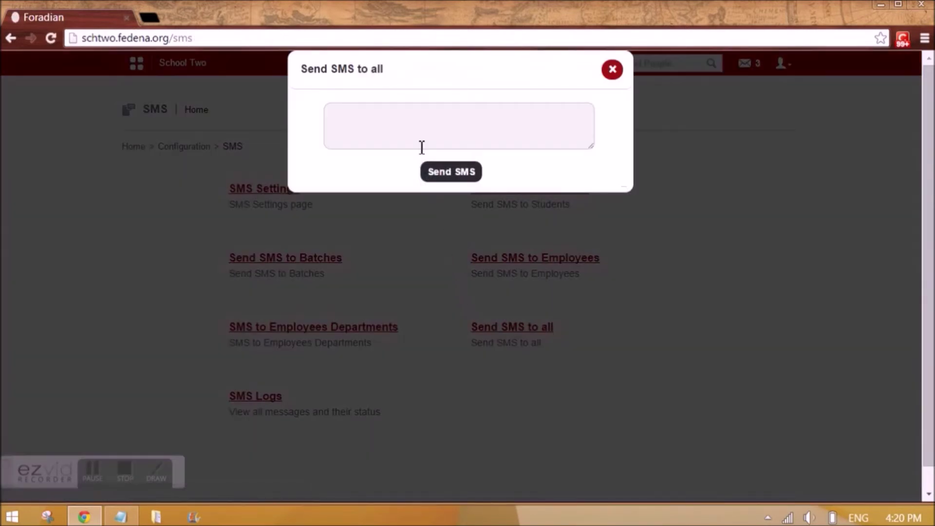
left_click(410, 130)
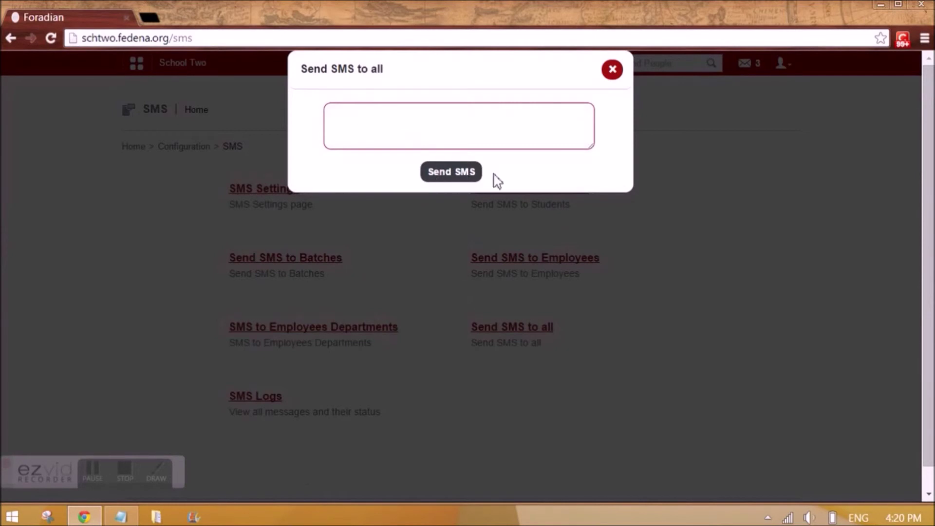
left_click(613, 76)
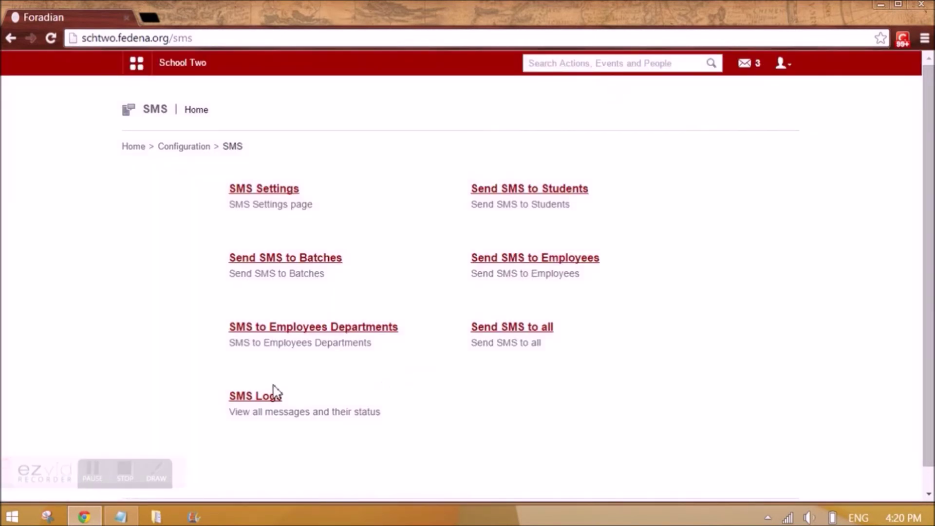
left_click(270, 400)
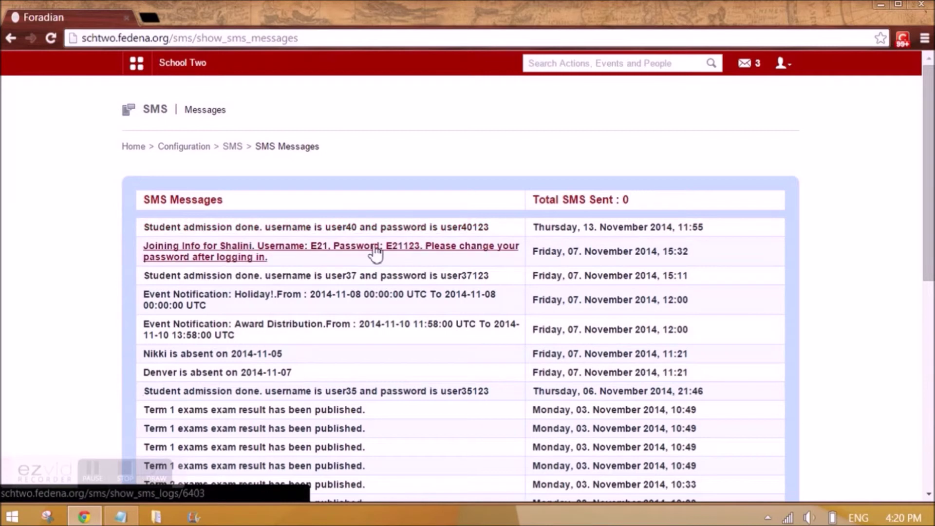
left_click(355, 229)
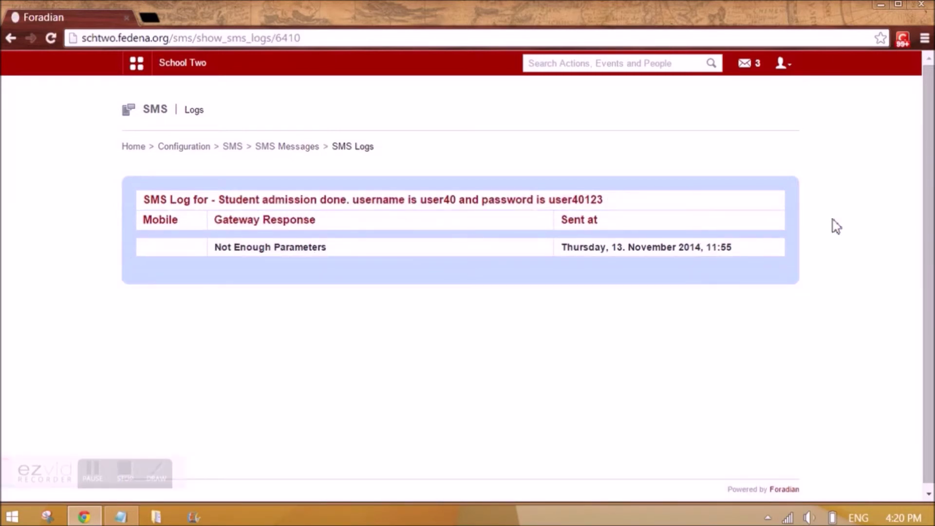
left_click(235, 150)
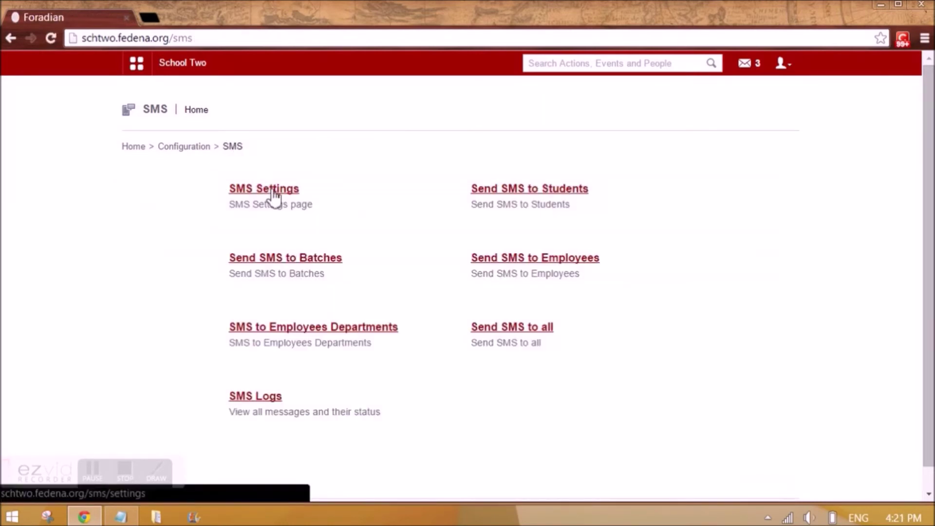